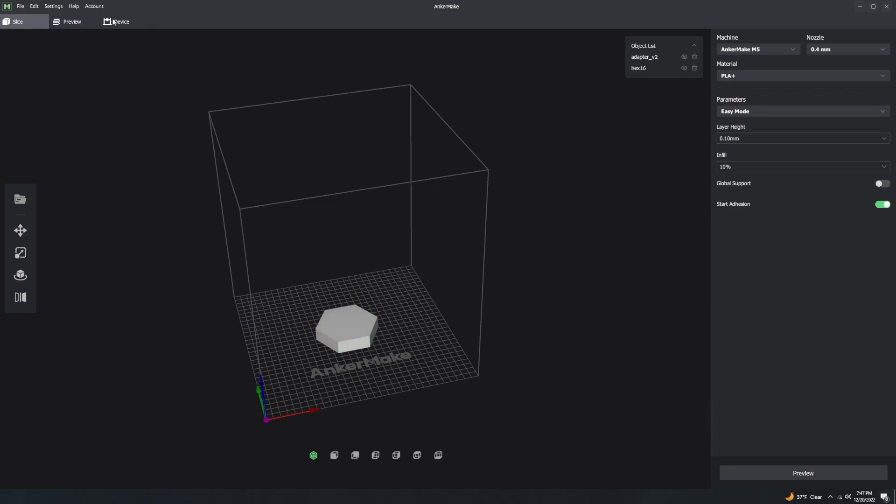
Look over the sliced preview and the printer's device page, and return to the slicing view
click(78, 20)
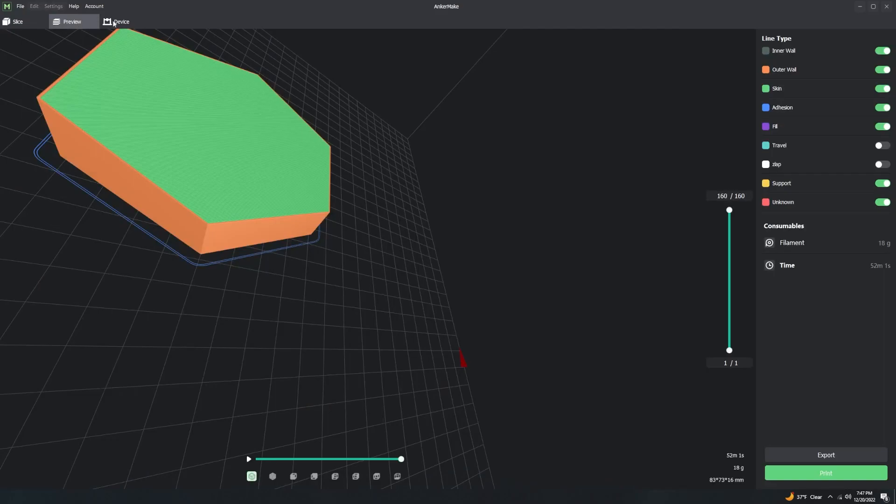
click(116, 22)
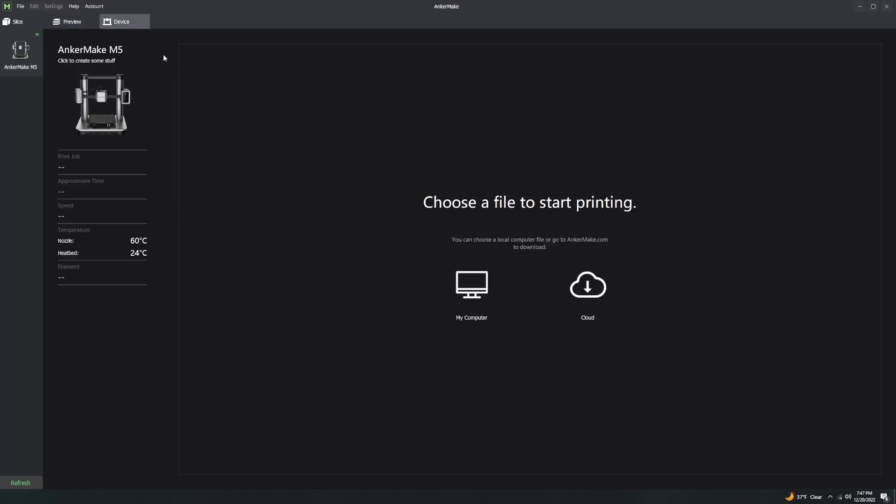
click(21, 22)
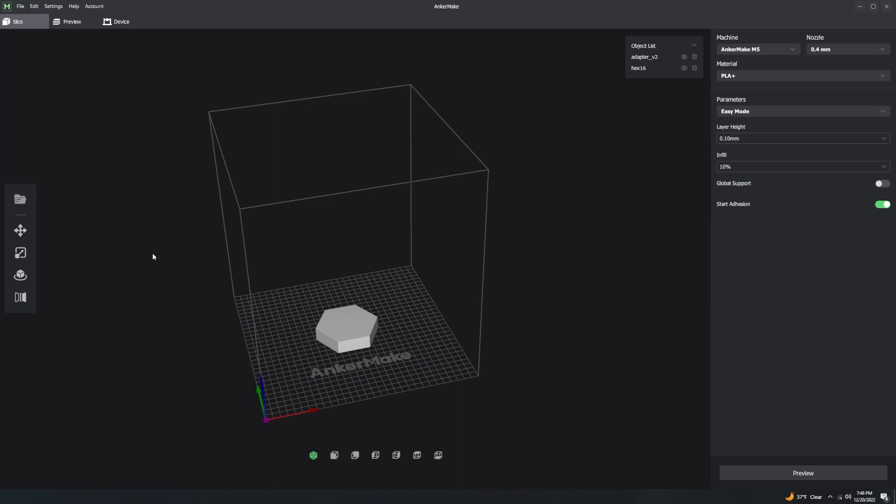
click(70, 22)
click(21, 23)
Switch the slicing parameters from Easy Mode to Expert Mode
click(783, 111)
click(783, 110)
click(783, 110)
click(751, 111)
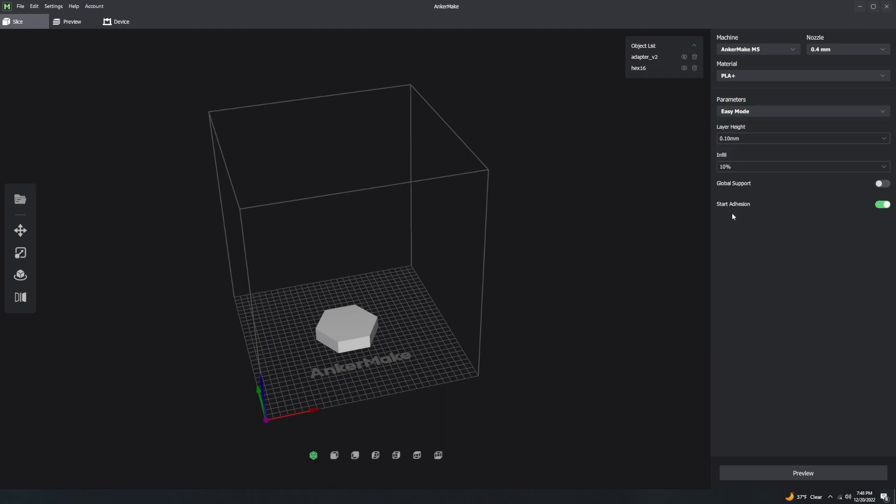
click(725, 118)
click(752, 144)
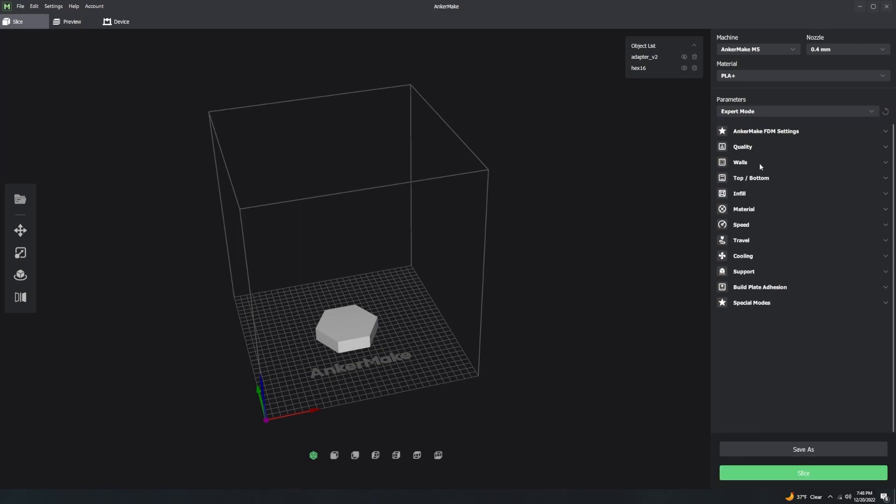
Look into the Quality settings of Expert Mode and switch the parameters back to Easy Mode
click(886, 147)
click(886, 148)
click(886, 147)
click(886, 147)
click(868, 131)
click(817, 112)
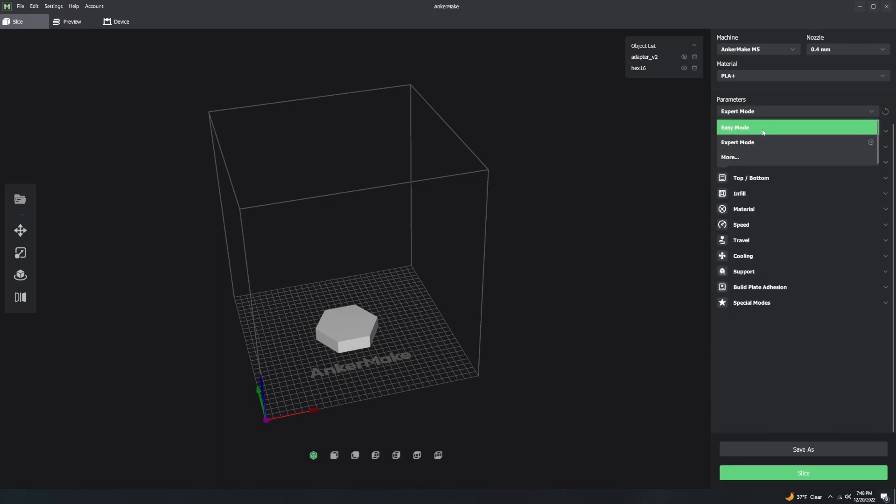
click(764, 133)
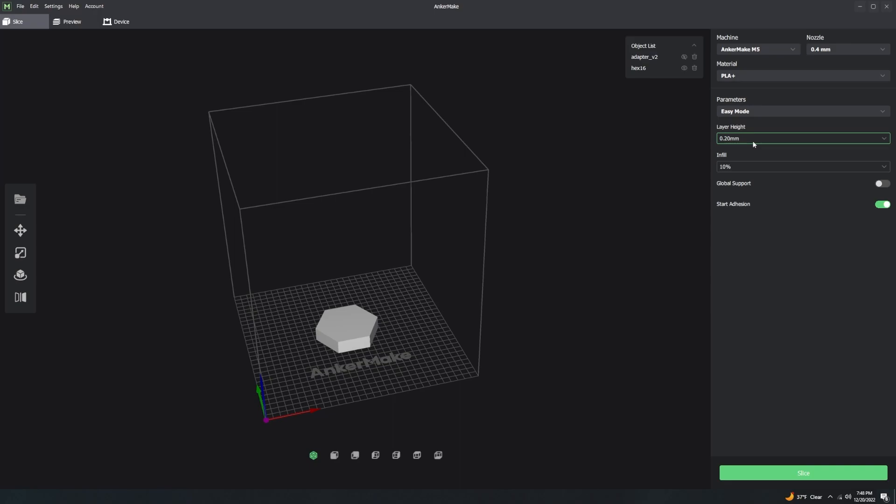
Set the layer height to 0.10mm
click(755, 140)
click(751, 153)
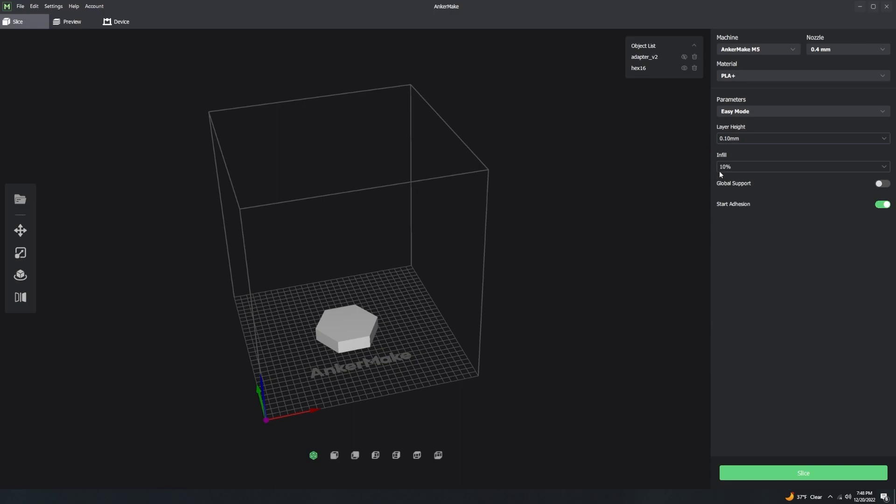
click(752, 140)
click(751, 150)
click(753, 140)
click(749, 154)
Try the available layer heights and settle on 0.20mm
click(740, 139)
click(741, 170)
click(788, 139)
click(770, 153)
click(740, 141)
click(742, 161)
click(729, 137)
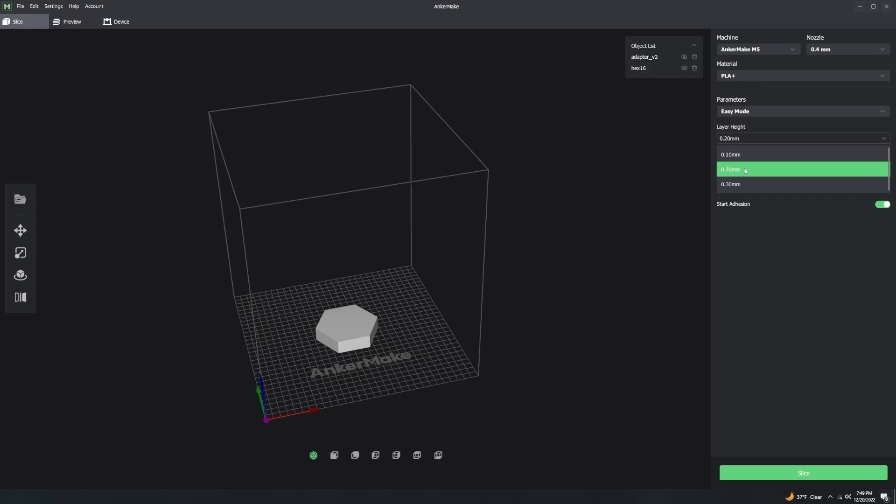
click(745, 171)
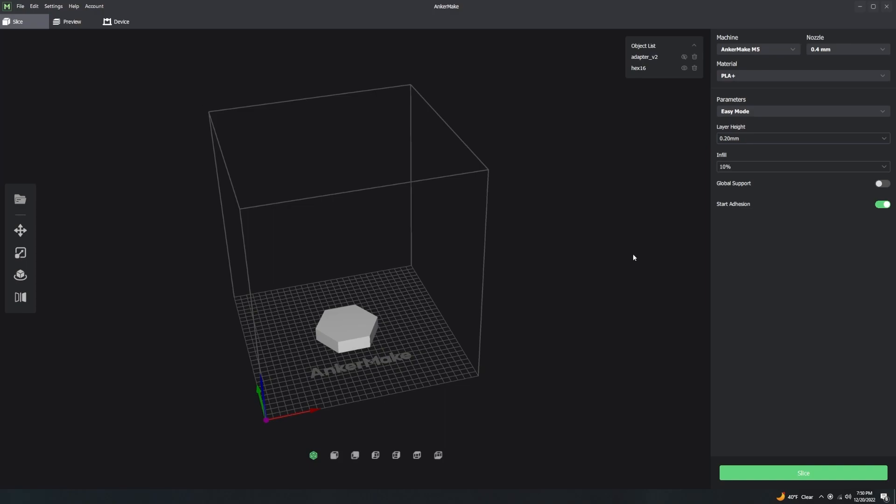
Set the infill to 0% and slice the hexagon to preview all its layers
click(717, 170)
click(735, 181)
click(727, 476)
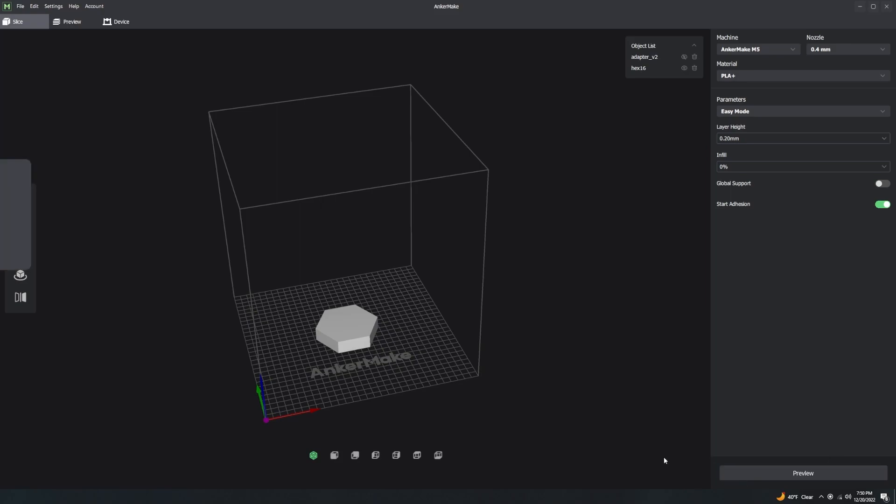
mouse_move(729, 211)
mouse_down()
mouse_move(724, 278)
mouse_move(698, 340)
mouse_move(712, 226)
mouse_move(725, 275)
mouse_move(717, 226)
mouse_move(724, 202)
mouse_up()
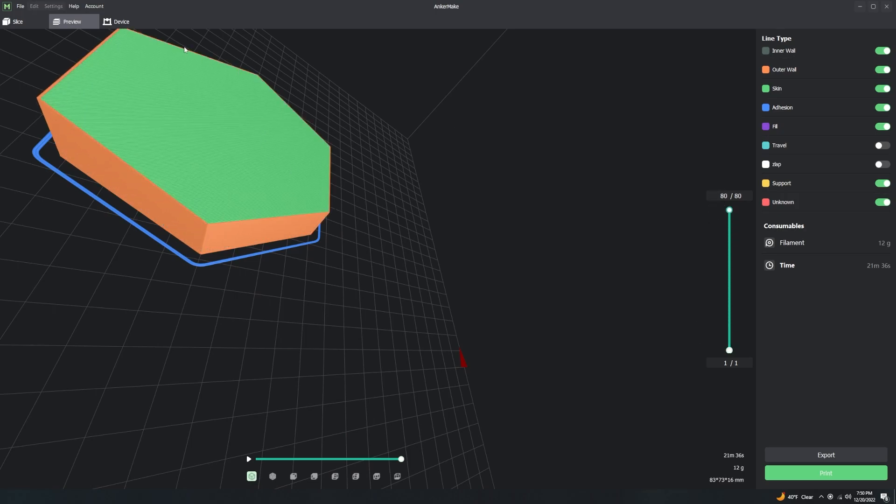
Return to the slicing settings, set the infill to 10% and slice the hexagon again
click(45, 22)
click(719, 169)
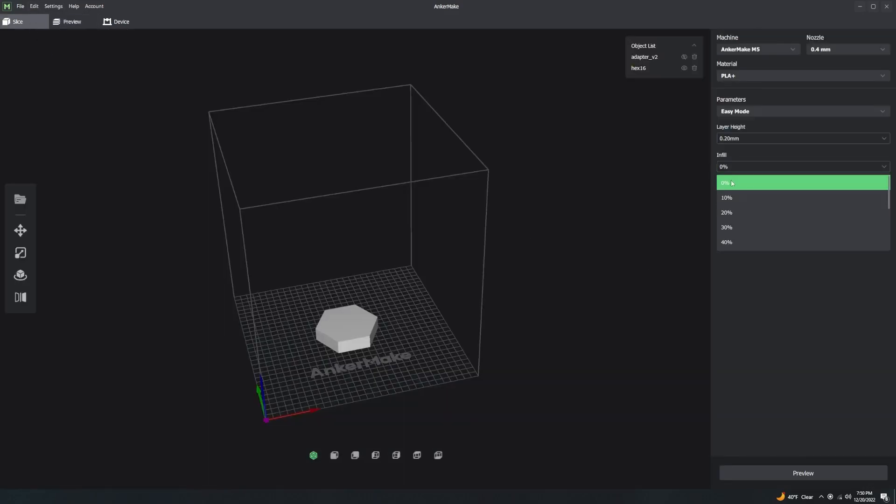
click(737, 201)
click(761, 474)
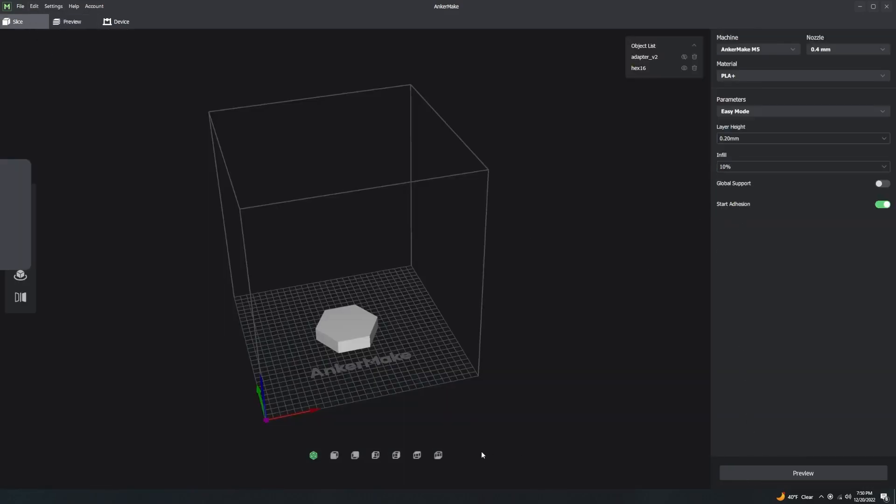
Lower the preview's upper limit to layer 53 and examine the hexagon's infill pattern in both projections
drag(730, 214, 730, 256)
drag(372, 180, 434, 261)
drag(482, 363, 429, 367)
drag(401, 295, 445, 120)
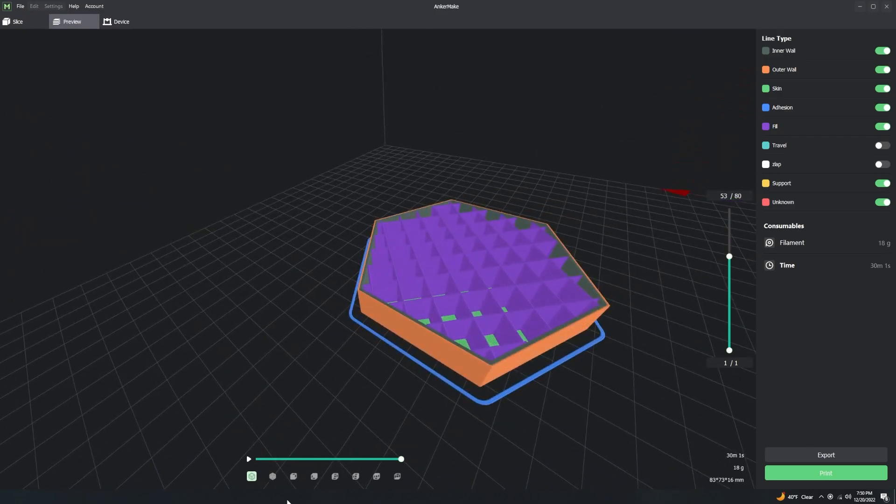
click(274, 477)
drag(368, 309, 424, 333)
scroll(380, 308, up, 3)
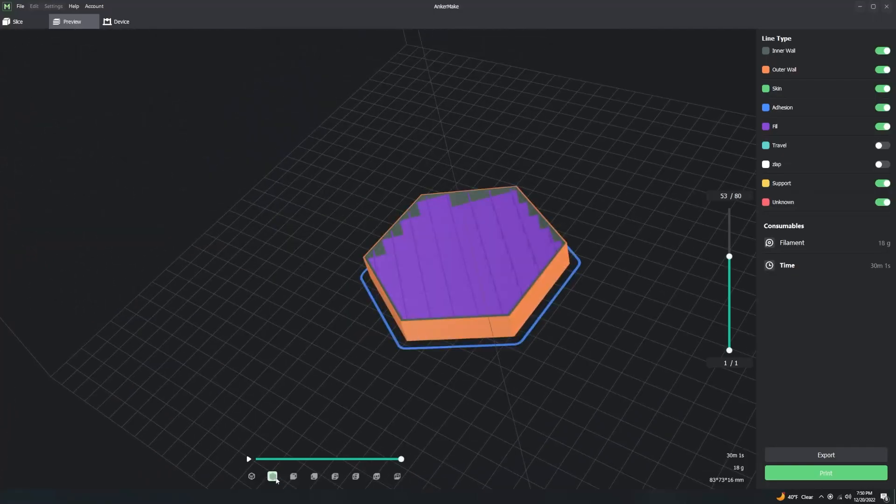
click(253, 476)
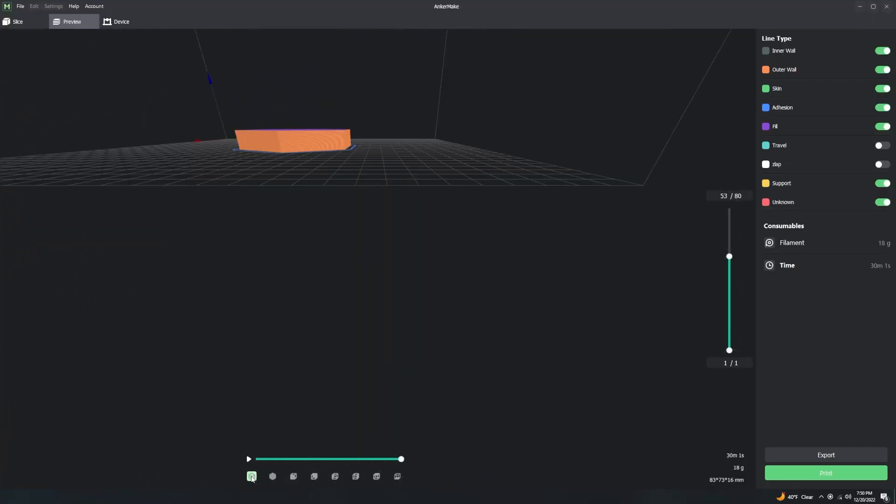
Return to the slicing settings, set the infill to 30% and reslice the hexagon
click(30, 23)
click(750, 167)
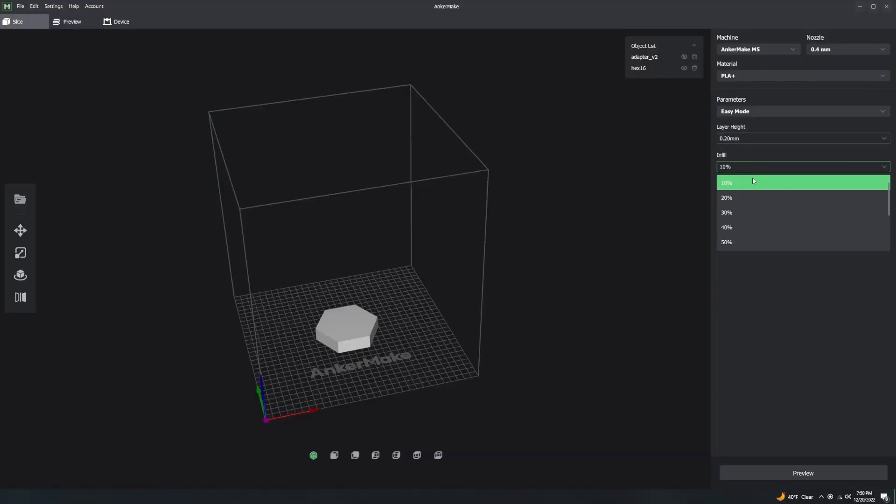
click(753, 216)
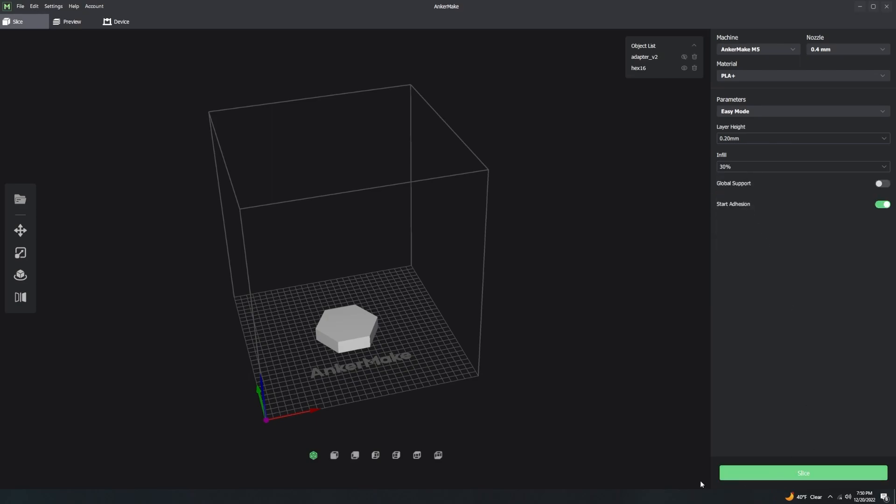
click(764, 479)
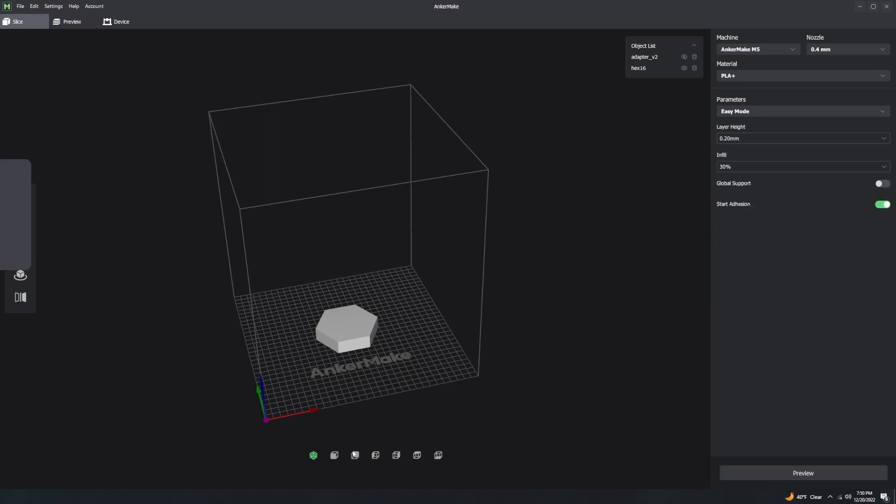
Show the sliced hexagon in orthographic projection and lower the preview's upper limit to layer 40
click(273, 477)
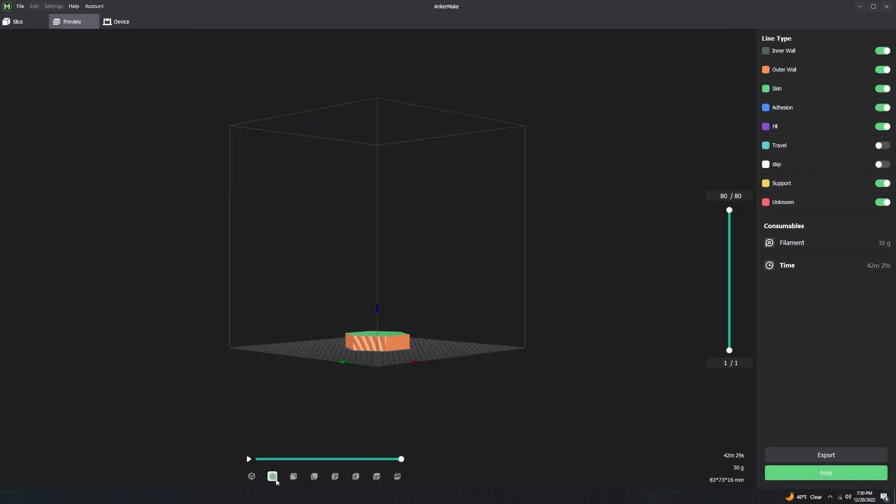
scroll(361, 321, up, 1)
drag(360, 321, 439, 322)
scroll(343, 303, up, 1)
scroll(345, 304, up, 2)
drag(726, 213, 444, 275)
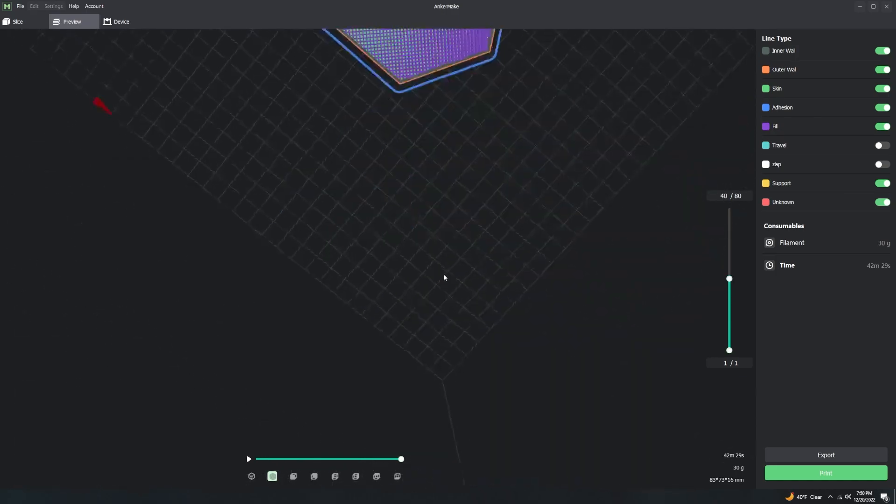
Examine the denser infill up close from several angles, comparing orthographic and perspective projection
scroll(449, 244, up, 8)
drag(490, 226, 341, 248)
drag(348, 232, 378, 152)
drag(510, 334, 366, 401)
click(252, 476)
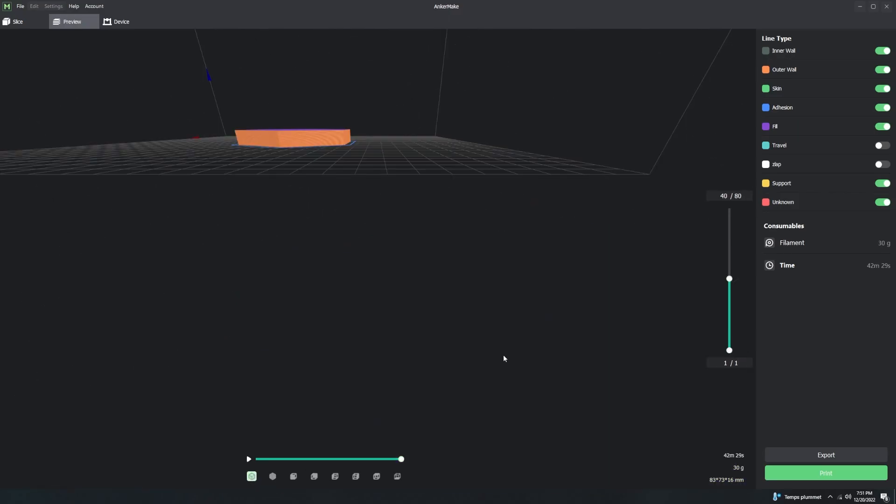
drag(337, 160, 374, 197)
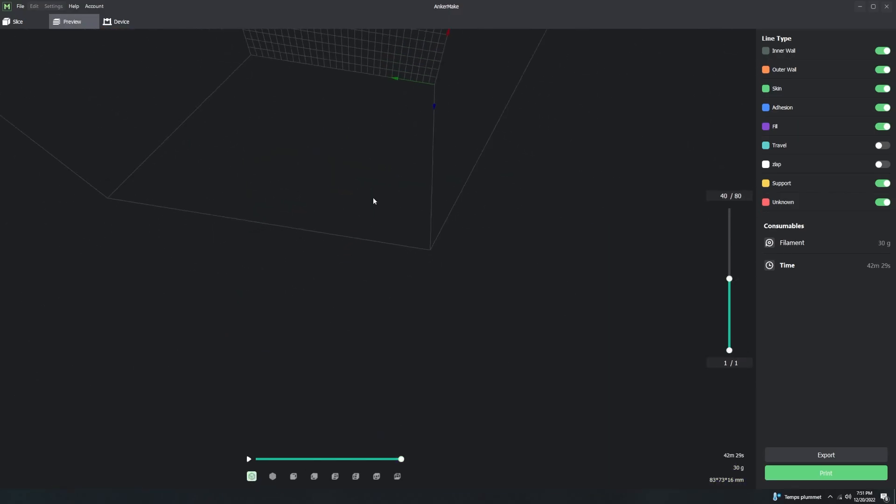
click(273, 477)
drag(500, 294, 477, 304)
click(251, 476)
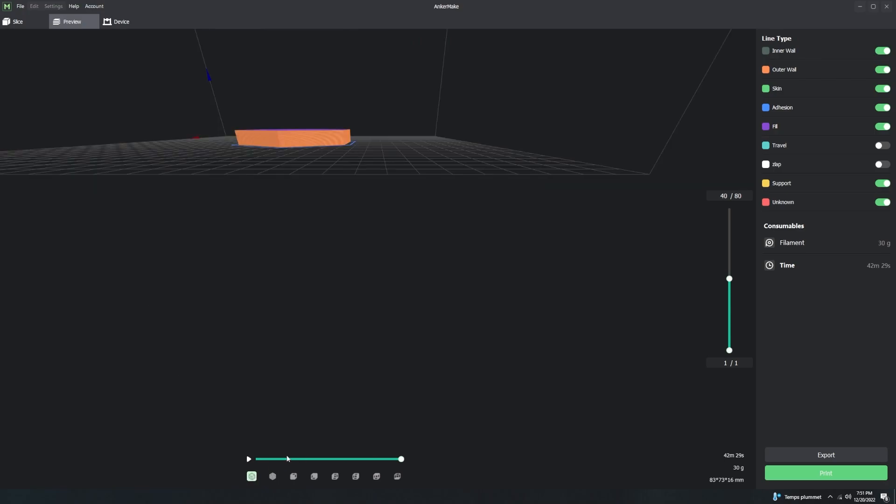
drag(289, 223, 501, 424)
Change the infill back to 10% in the slicing settings and slice the hexagon
click(18, 21)
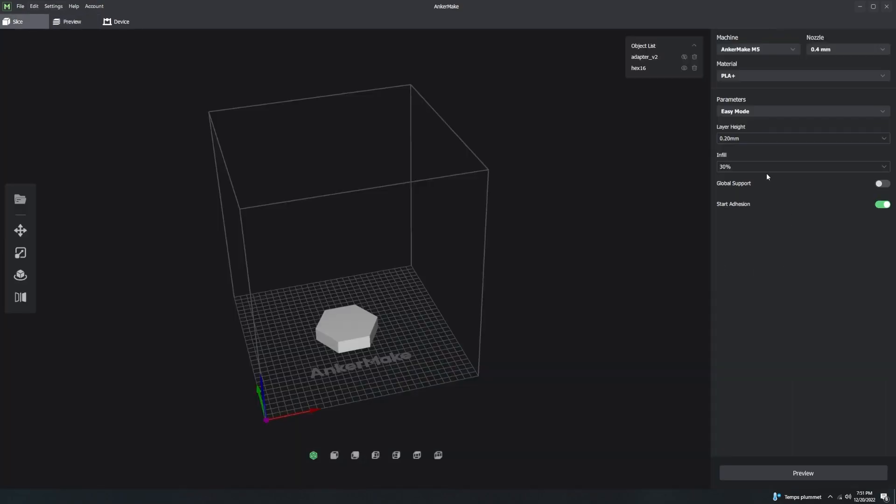
click(747, 167)
click(741, 199)
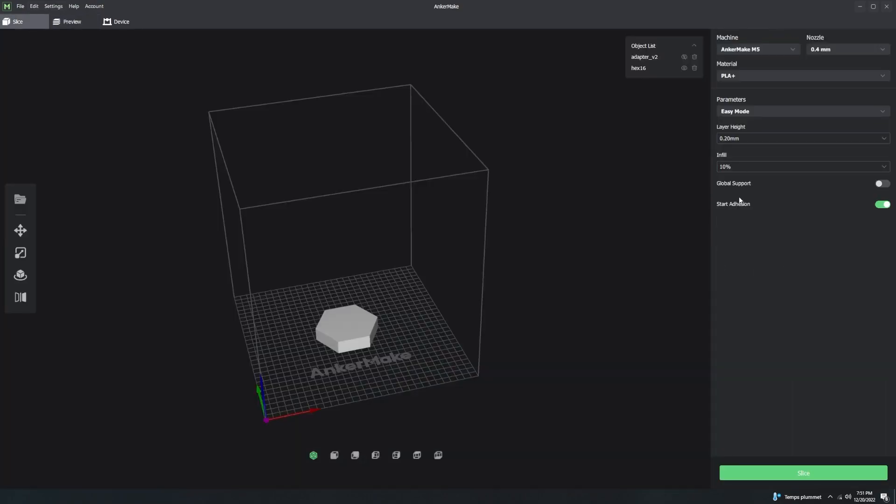
click(777, 473)
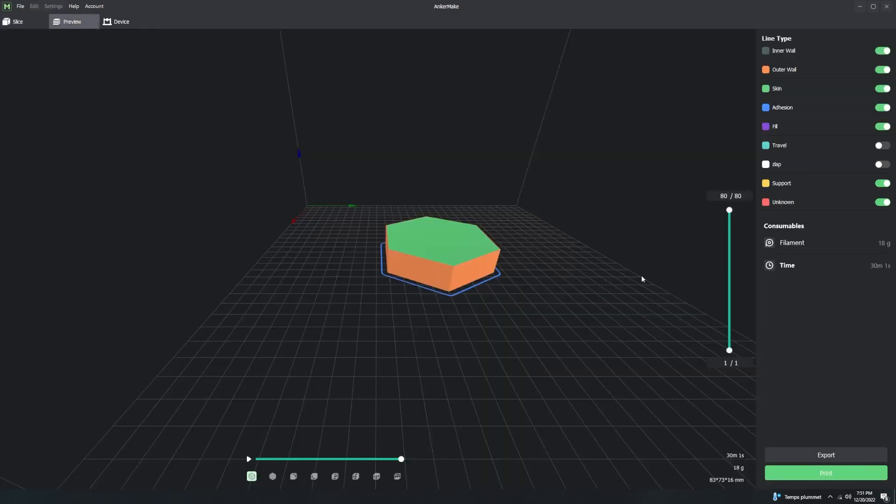
Lower the preview's upper limit step by step to layer 78 to inspect the top skin layers
double_click(722, 196)
drag(744, 197, 736, 195)
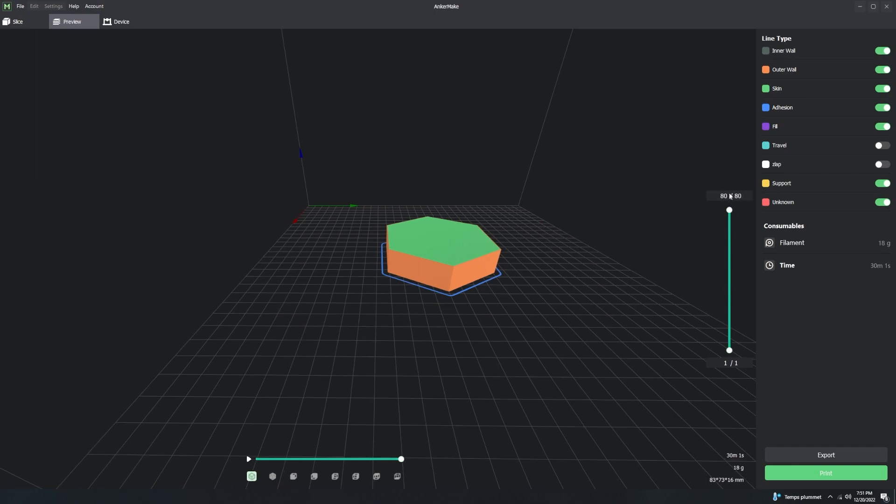
drag(730, 211, 731, 212)
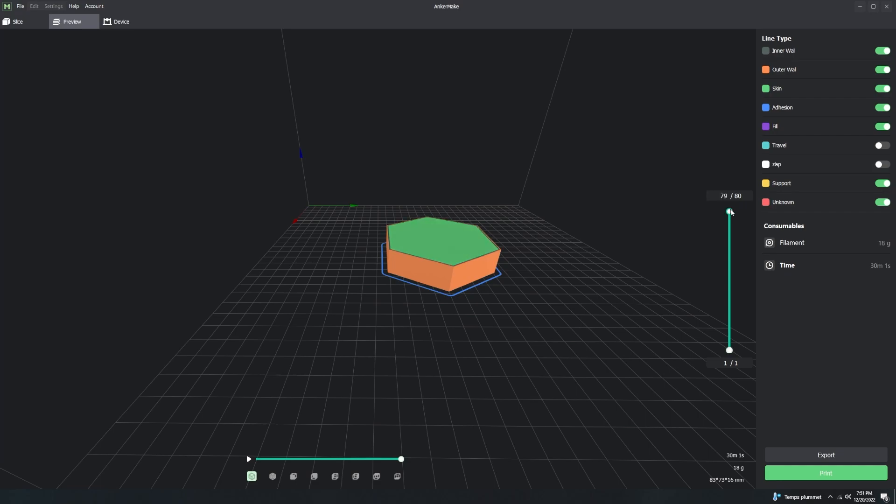
drag(731, 212, 731, 214)
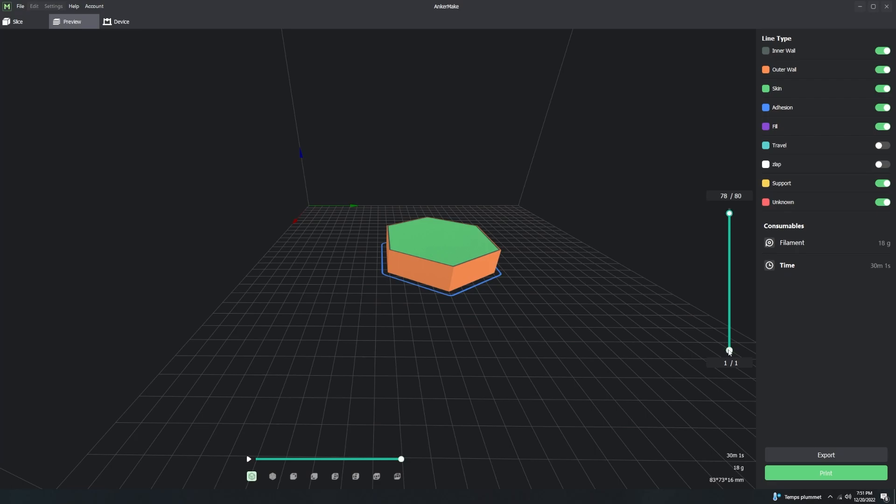
Isolate layers 51 to 65 of the hexagon in the preview, and return the lower limit to layer 1
drag(730, 351, 731, 264)
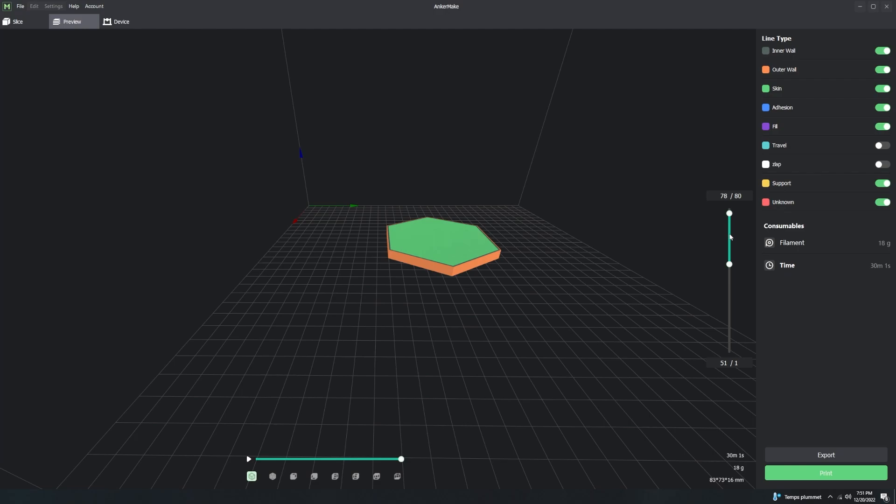
drag(730, 215, 730, 236)
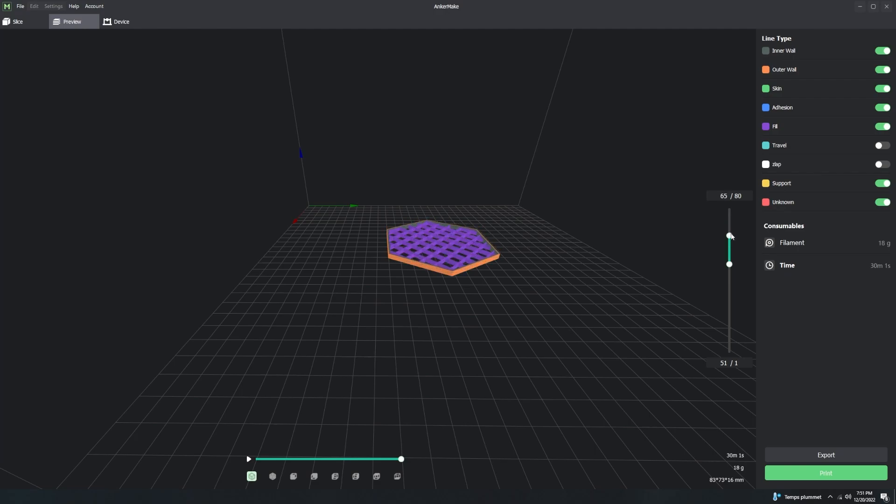
drag(730, 267, 730, 305)
right_drag(634, 310, 579, 285)
double_click(724, 363)
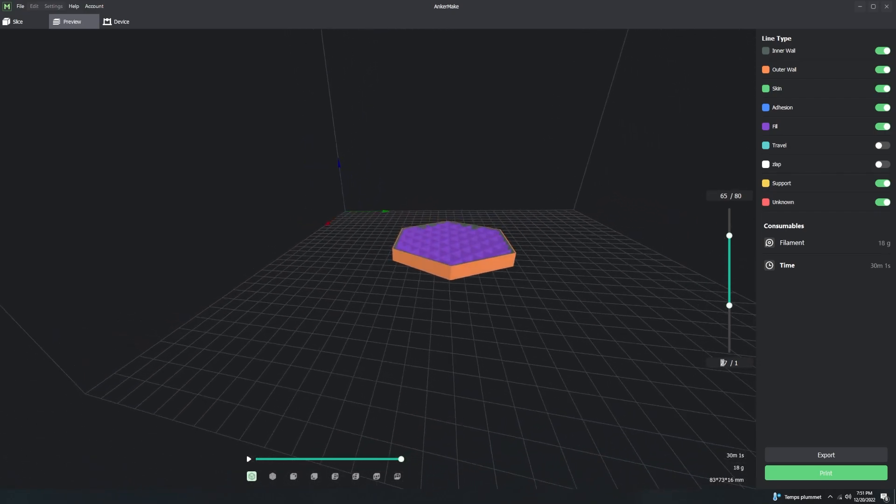
drag(730, 305, 730, 351)
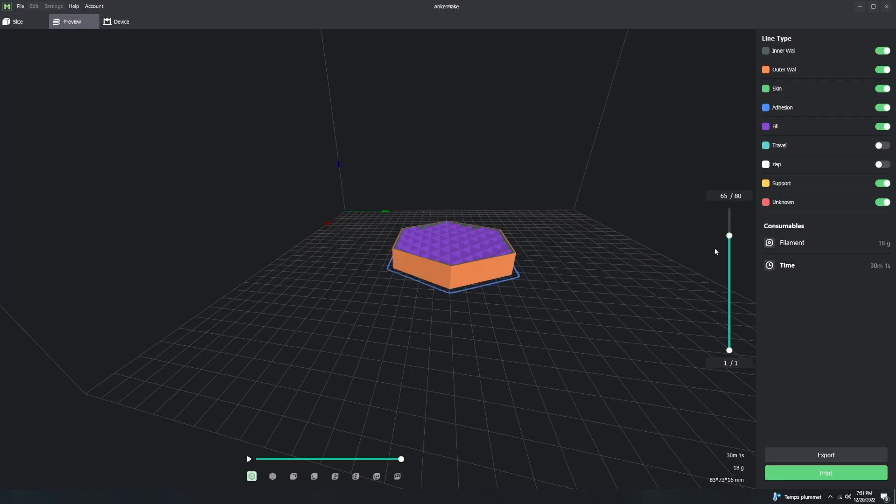
Lower the preview's upper limit to layer 57 and examine the hexagon's exposed infill from above
mouse_move(730, 236)
mouse_down()
mouse_move(729, 347)
mouse_move(730, 210)
mouse_move(721, 346)
mouse_move(730, 233)
mouse_move(730, 250)
mouse_up()
right_drag(567, 171, 548, 257)
scroll(548, 258, down, 2)
scroll(487, 210, up, 4)
right_drag(433, 227, 323, 416)
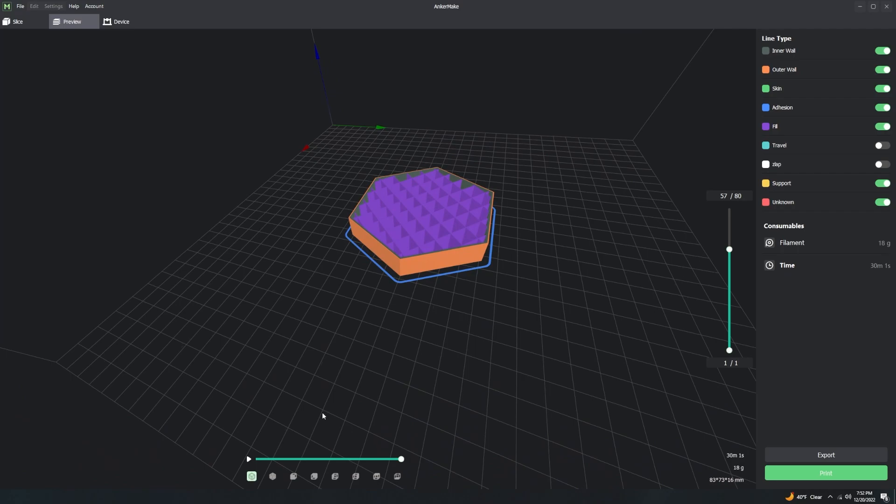
Play the toolpath animation for layer 57, pause it, and advance it to the end of the layer
click(249, 460)
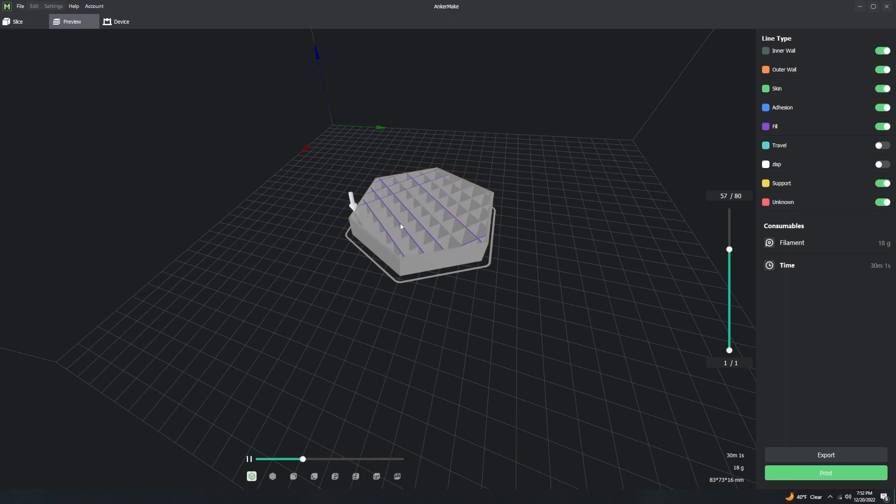
click(249, 460)
drag(264, 460, 413, 458)
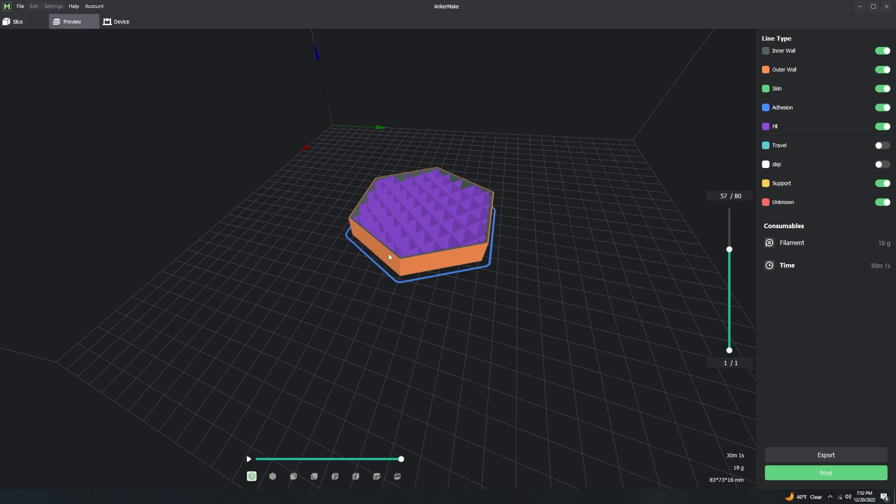
Toggle the outer wall lines and the fill lines off and on to compare the hexagon's internal structure
scroll(397, 248, up, 4)
scroll(396, 245, up, 2)
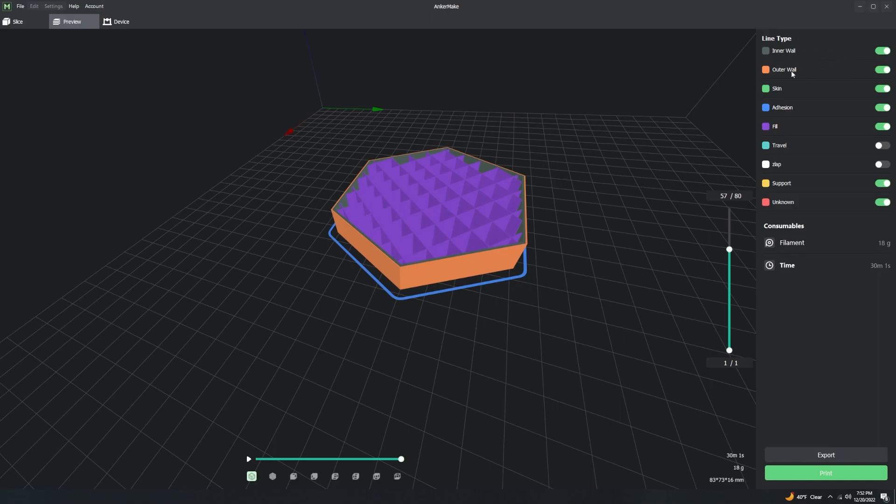
click(885, 70)
click(885, 71)
click(885, 71)
click(886, 71)
click(886, 130)
click(887, 131)
click(887, 130)
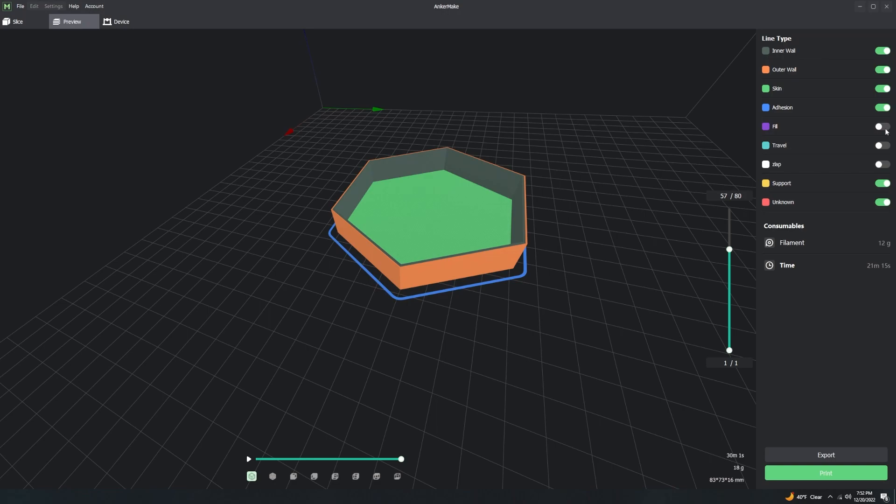
click(885, 130)
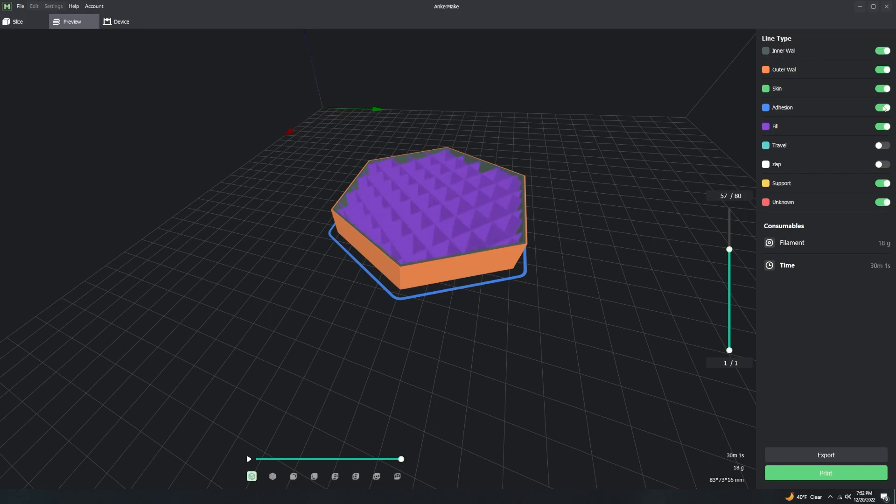
Hide both the outer and inner walls to view the bare infill, and show both walls again
click(888, 70)
click(881, 53)
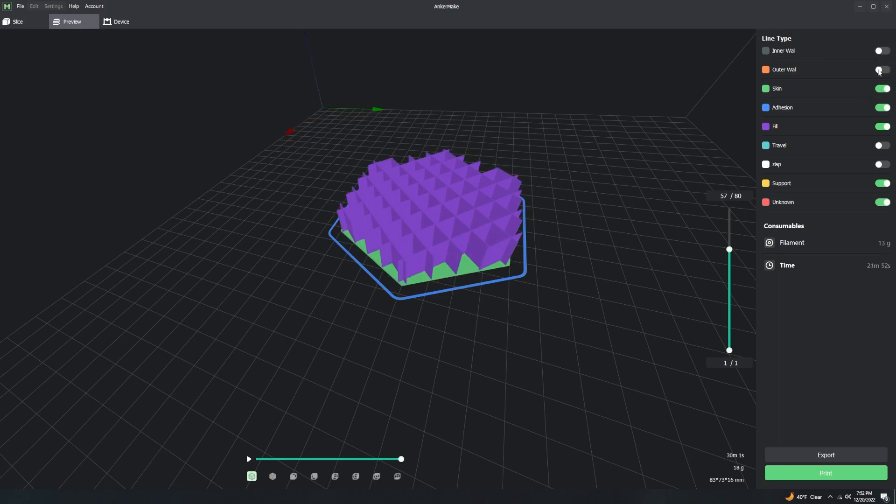
click(886, 70)
click(883, 51)
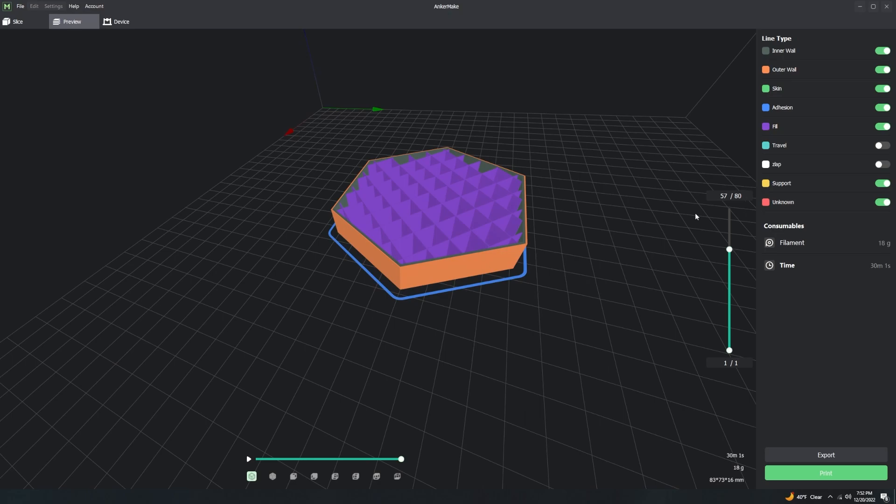
Delete the hex16 model from the build plate and make the hidden adapter_v2 model visible
click(18, 24)
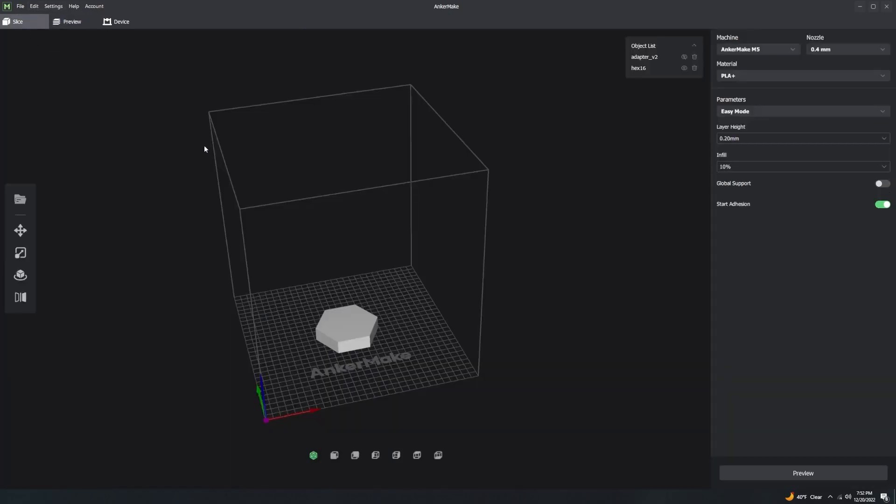
click(335, 326)
key(Delete)
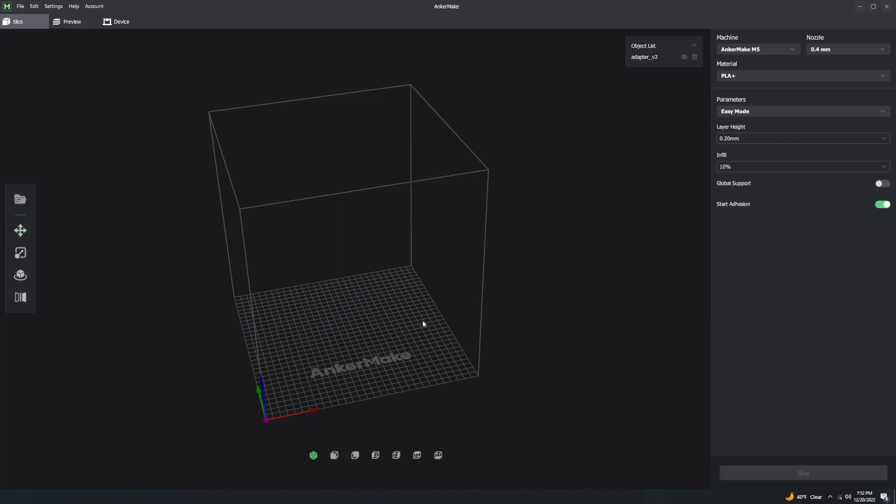
click(683, 57)
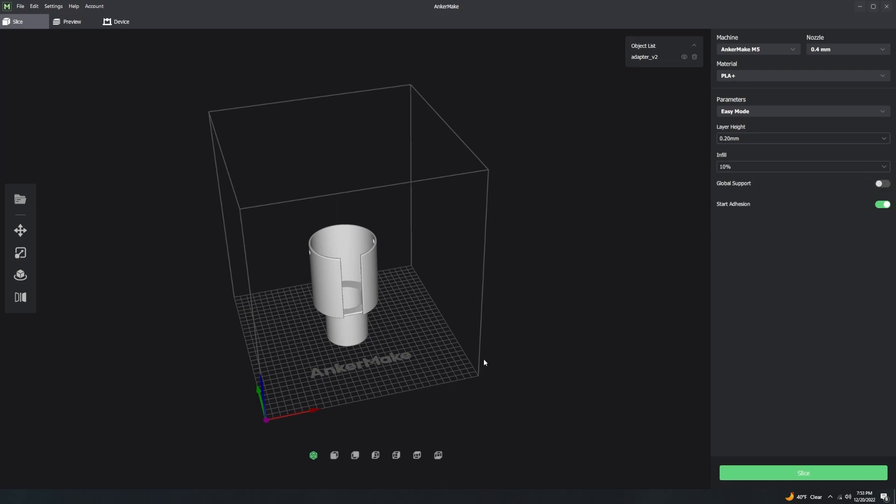
Look at the adapter's overhang from the side and slice the model without global support
scroll(447, 366, up, 3)
right_drag(448, 366, 445, 356)
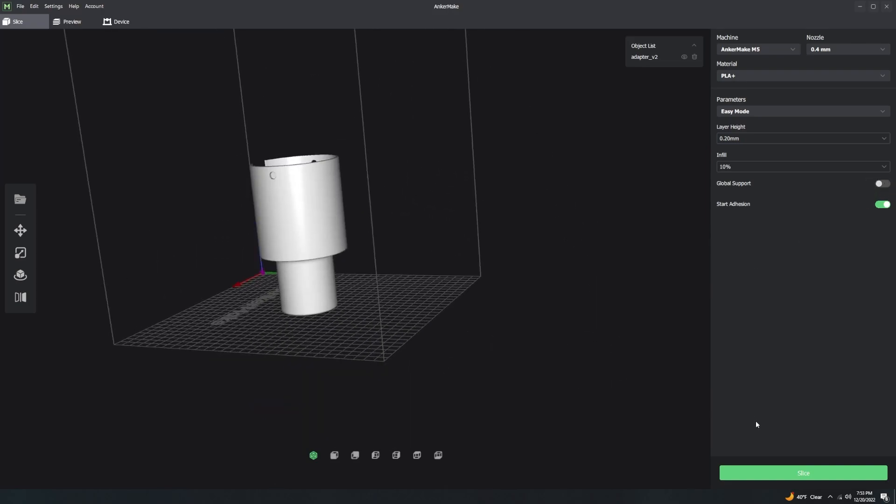
click(782, 476)
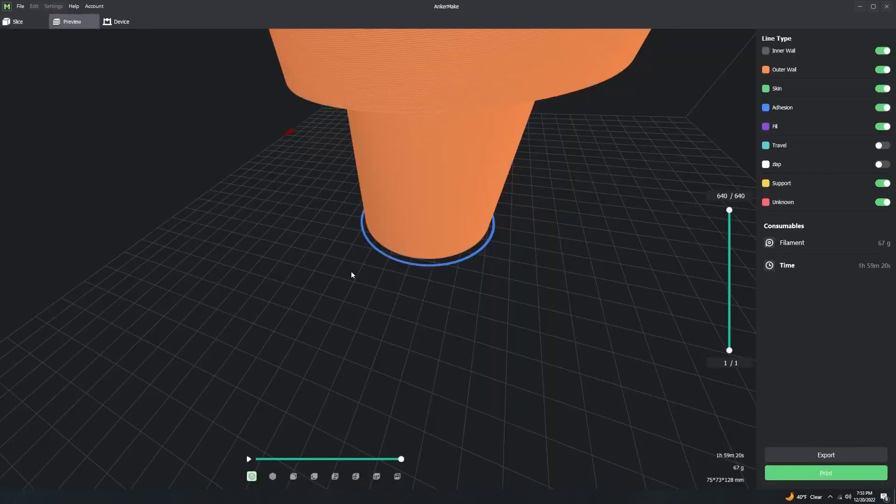
Lower the adapter preview's upper limit to layer 252, where the wide flange starts
scroll(428, 305, down, 4)
drag(428, 305, 560, 234)
drag(729, 210, 735, 293)
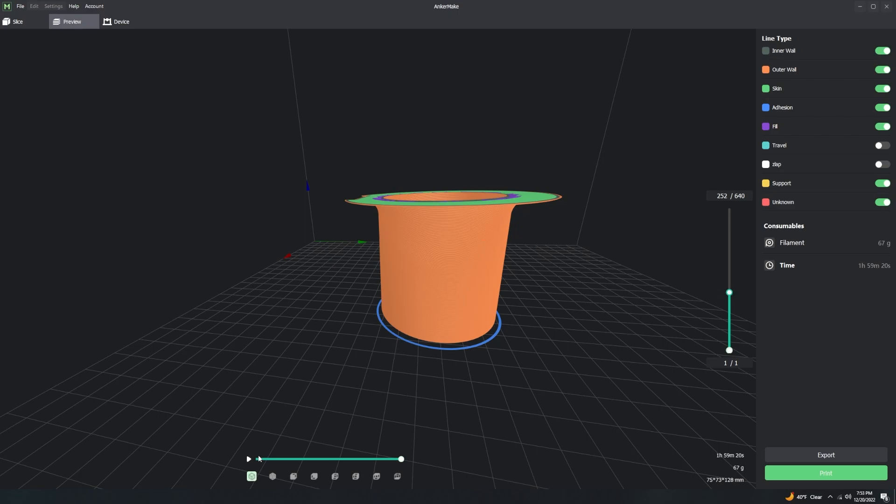
Play the toolpath animation for layer 252 and examine the unsupported flange from above
click(249, 459)
drag(431, 243, 350, 317)
drag(551, 300, 385, 463)
click(273, 476)
scroll(370, 360, up, 5)
drag(362, 313, 384, 364)
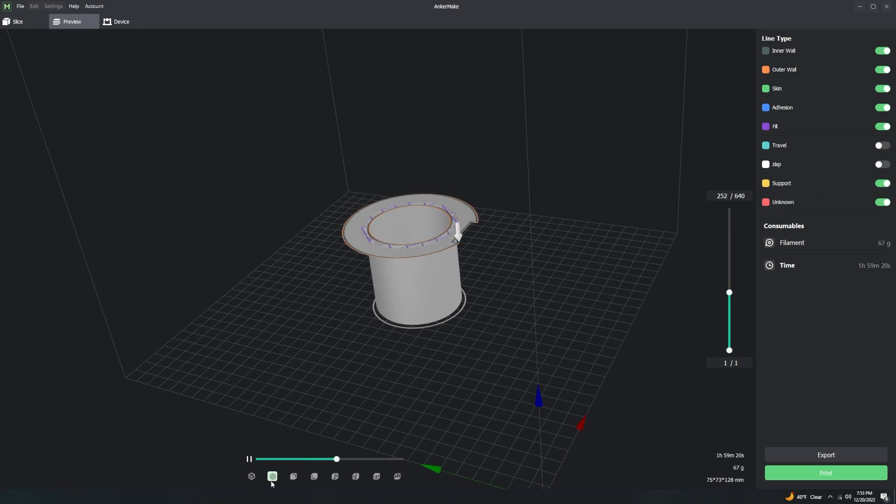
Enable Global Support for the adapter and slice it again
click(30, 26)
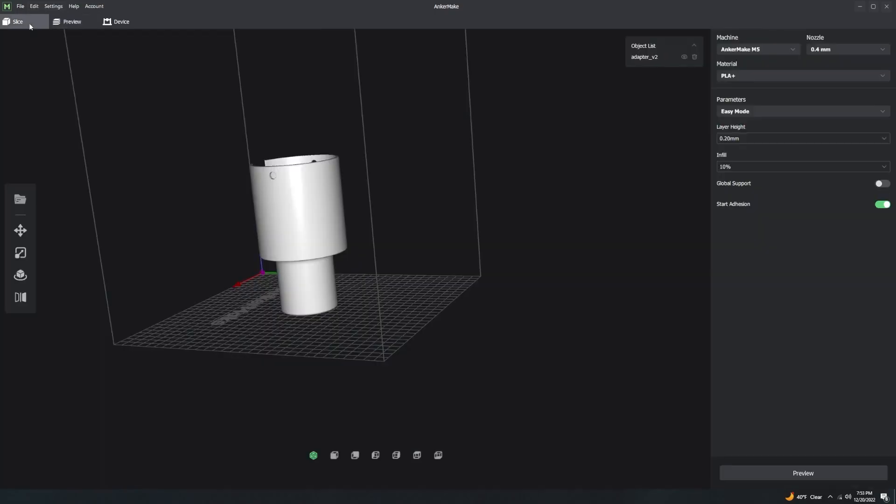
click(883, 183)
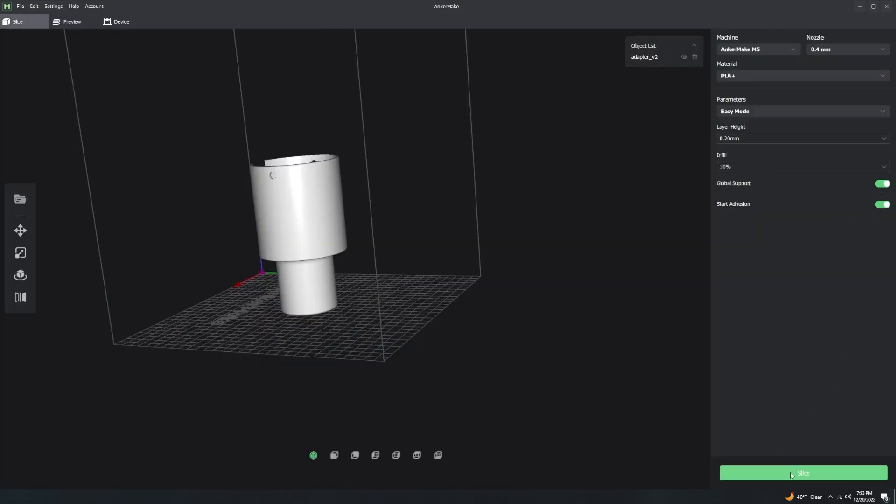
click(796, 477)
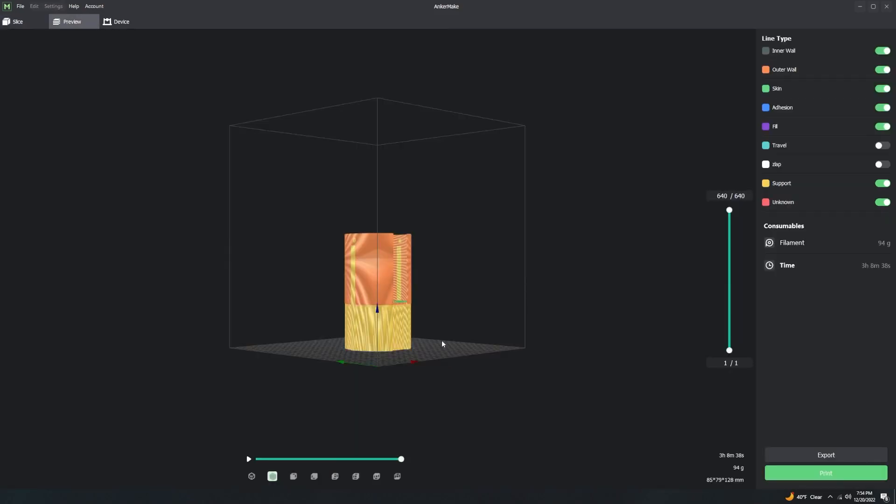
Lower the preview's upper limit to layer 46 and toggle the support lines off and on around the adapter's base
scroll(461, 334, up, 5)
right_drag(436, 327, 422, 334)
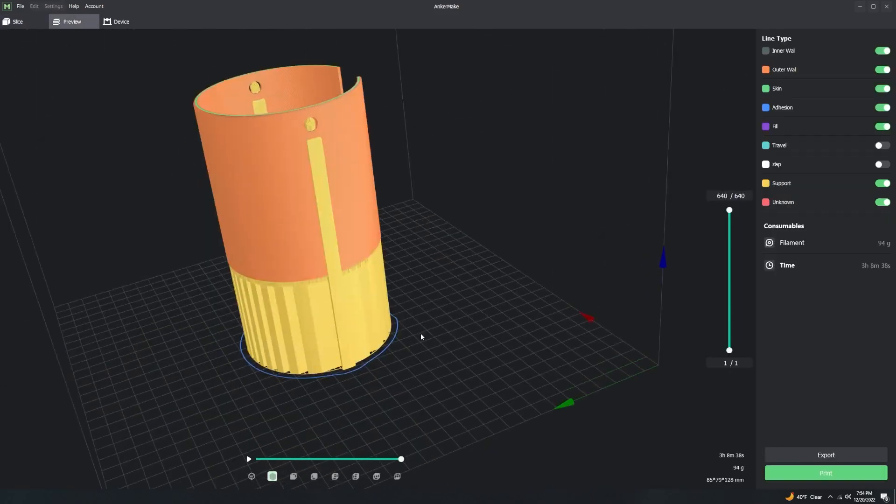
drag(730, 212, 729, 336)
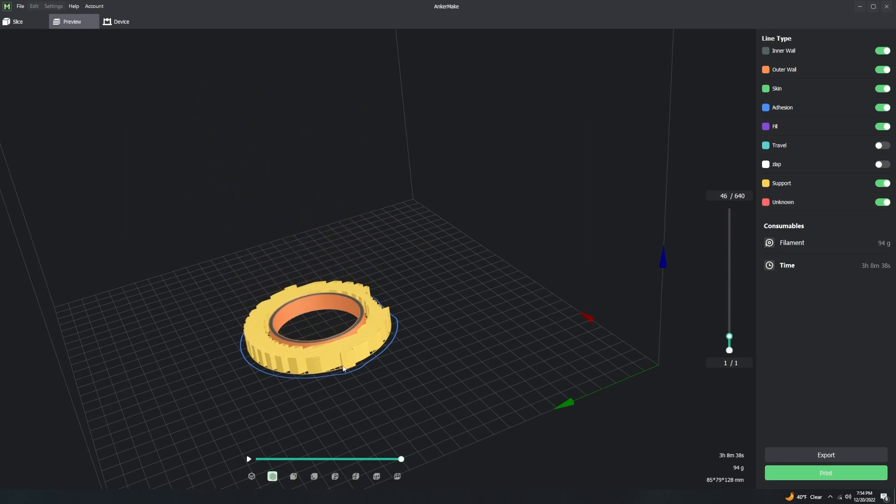
click(882, 184)
click(882, 184)
click(882, 184)
click(883, 184)
Raise the upper limit to layer 252 and play its toolpath animation to inspect the flange printed on support
drag(730, 336, 733, 293)
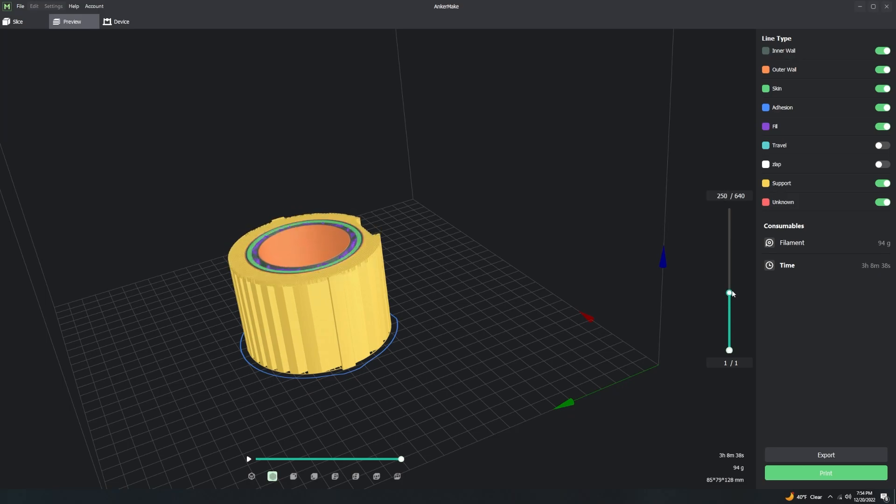
scroll(732, 290, up, 4)
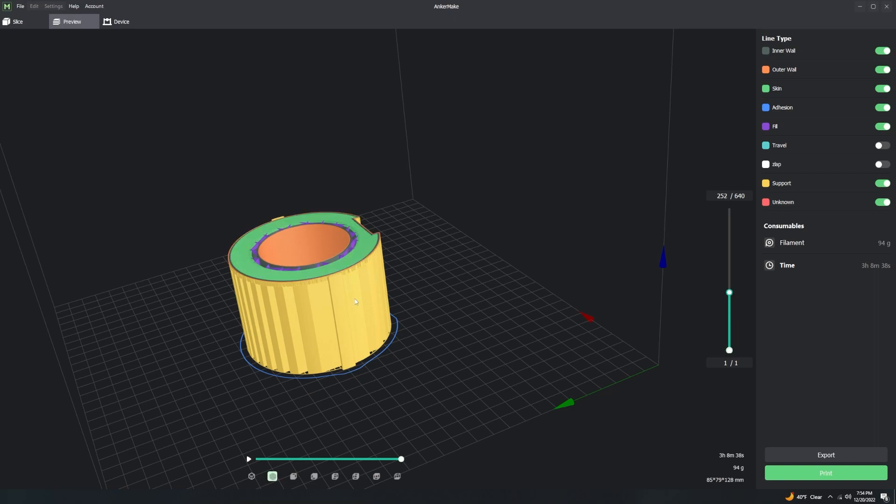
click(249, 459)
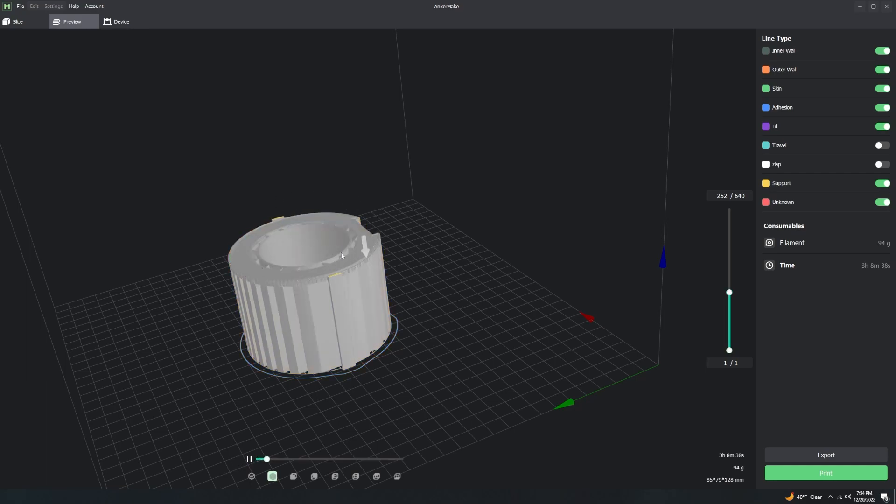
click(249, 459)
Show all 640 layers of the adapter and toggle the support lines off and on to compare
drag(730, 293, 713, 158)
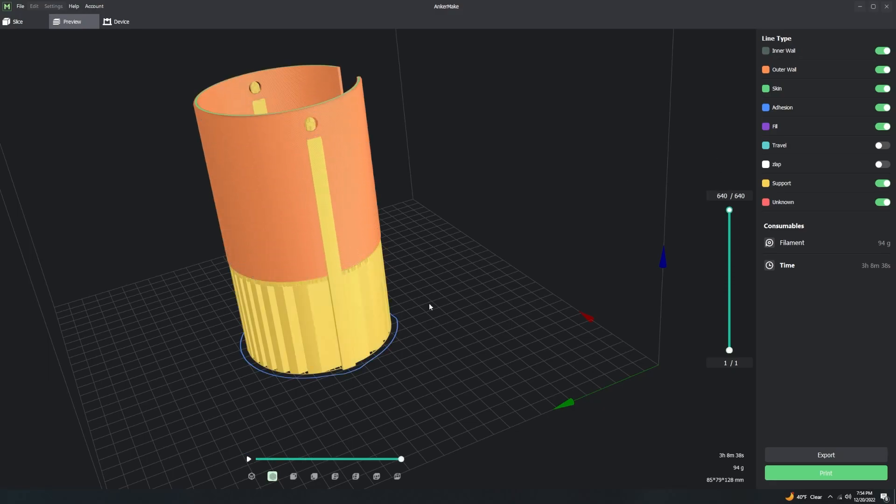
click(882, 183)
click(882, 184)
click(881, 184)
click(882, 184)
click(882, 184)
click(882, 184)
Disable Global Support in the slicing settings and slice the adapter again
click(11, 20)
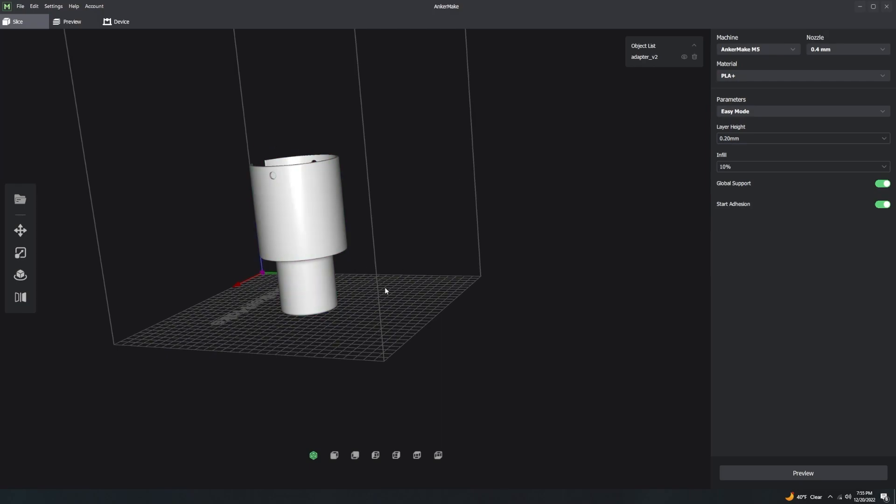
click(883, 184)
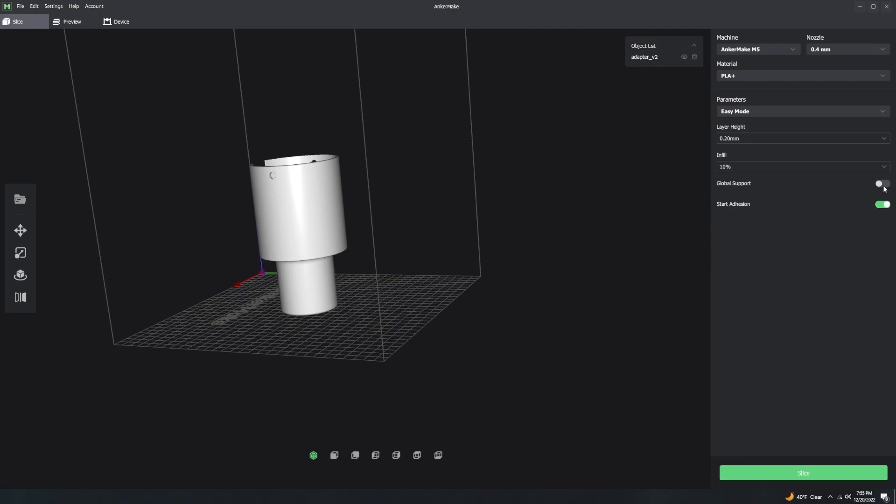
click(822, 474)
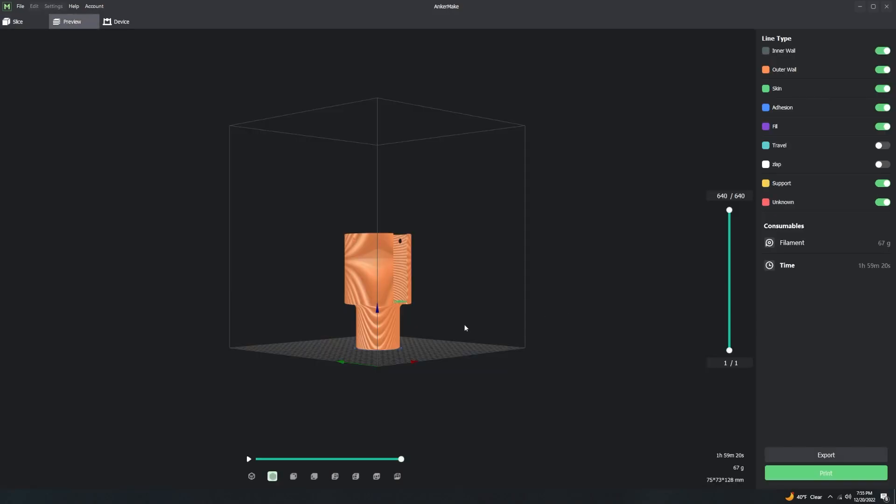
Examine the unsupported adapter up close from several angles, and lower the upper limit to the layers around the flange
scroll(426, 320, up, 3)
scroll(427, 318, up, 3)
right_drag(437, 288, 386, 360)
scroll(410, 319, up, 2)
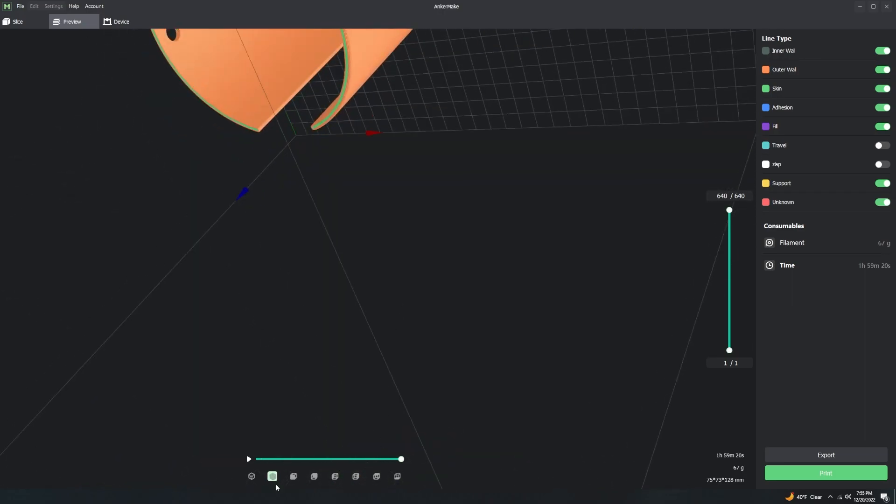
click(293, 476)
click(273, 478)
scroll(410, 340, up, 3)
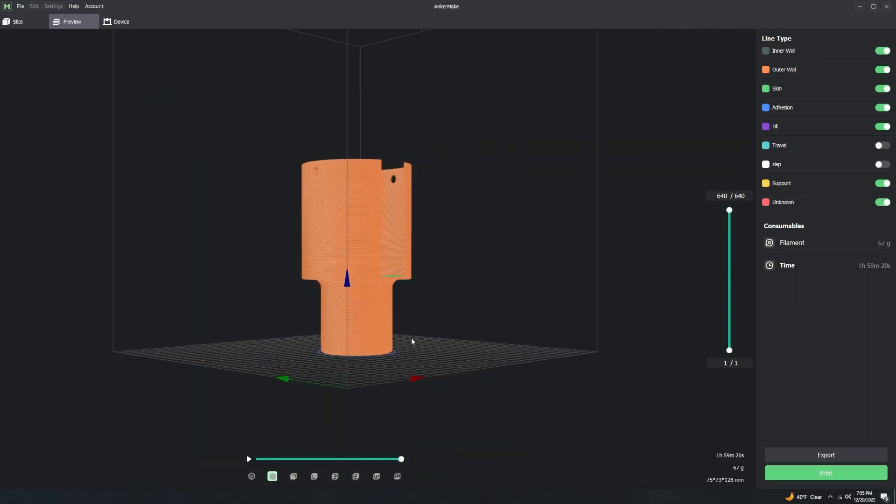
scroll(423, 302, up, 5)
right_drag(441, 302, 421, 312)
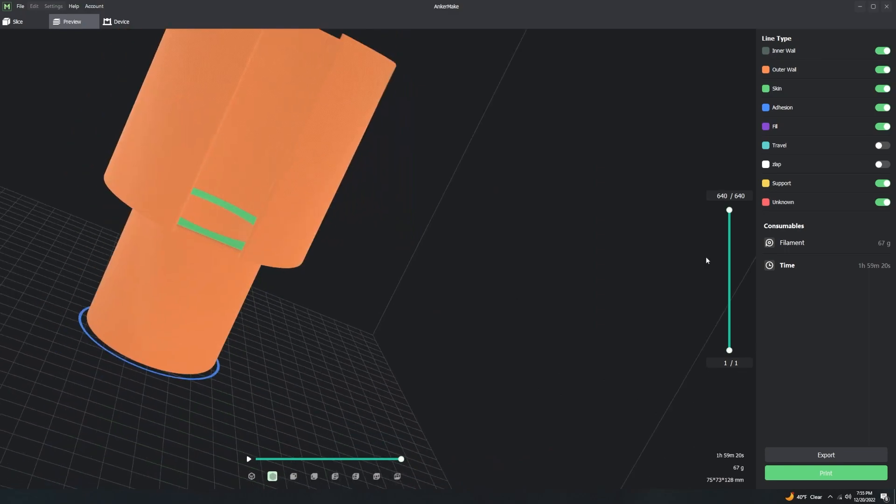
drag(730, 211, 711, 288)
Turn Global Support back on in the adapter's slicing settings
click(18, 21)
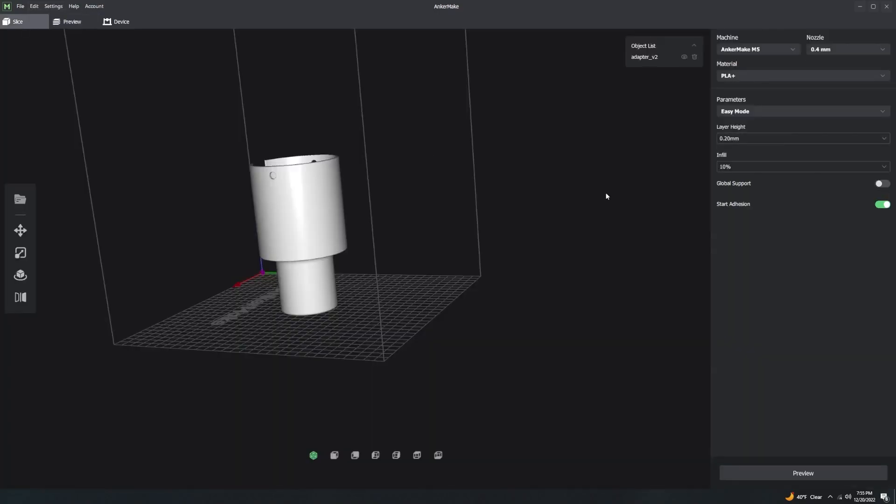
click(882, 183)
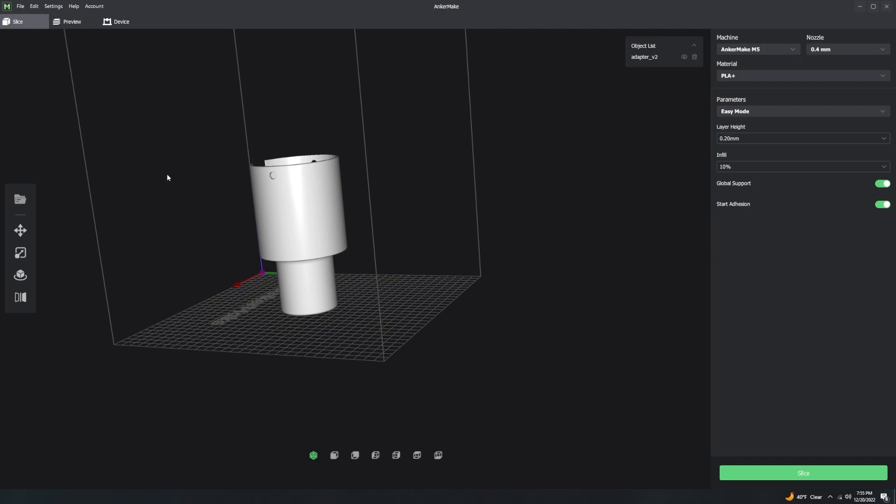
Inspect layer 180 of the adapter in the preview, toggling the outer wall and fill lines and playing its toolpath, and return to the model setup
click(75, 24)
mouse_move(731, 294)
mouse_down()
mouse_move(737, 209)
mouse_move(723, 335)
mouse_move(719, 255)
mouse_move(720, 309)
mouse_up()
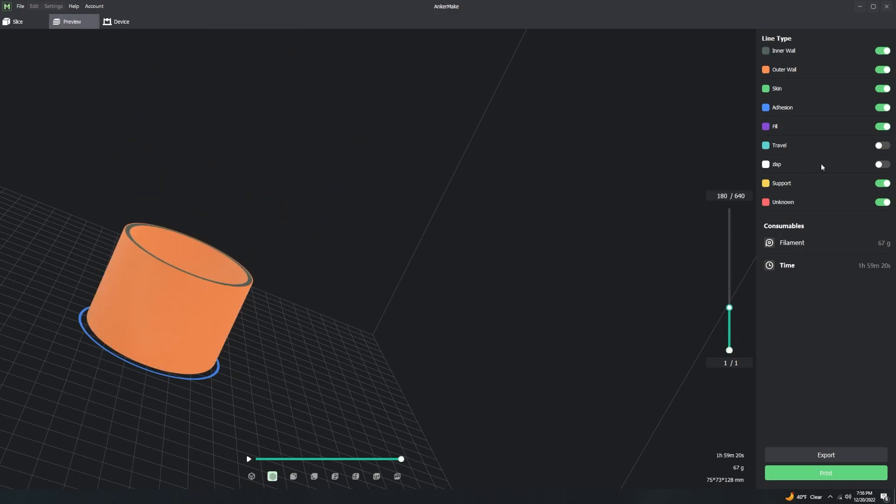
click(883, 72)
click(883, 70)
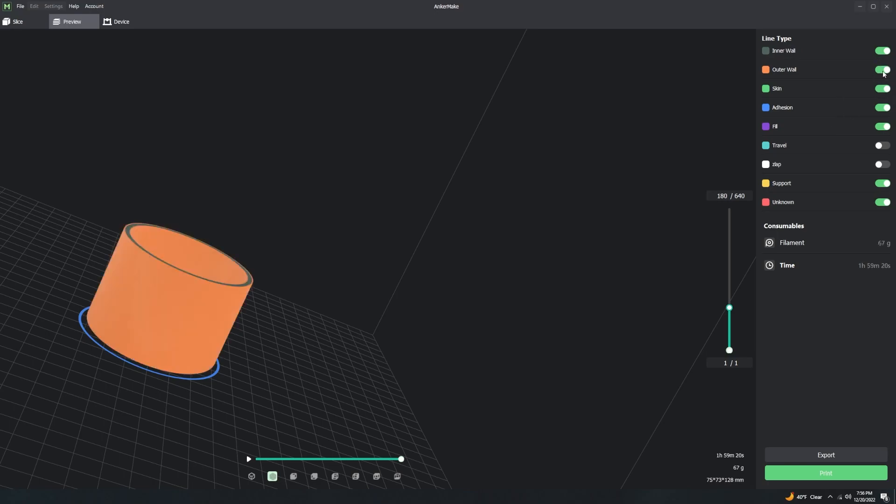
click(884, 126)
click(883, 126)
click(248, 460)
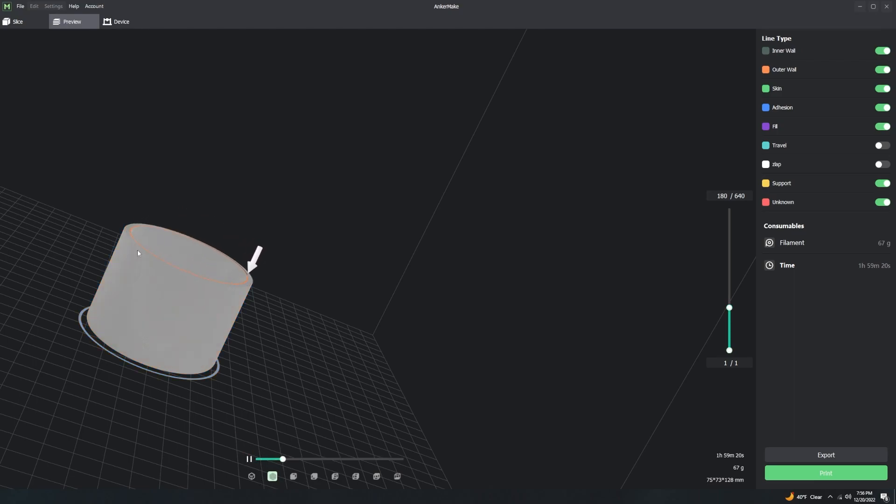
click(17, 22)
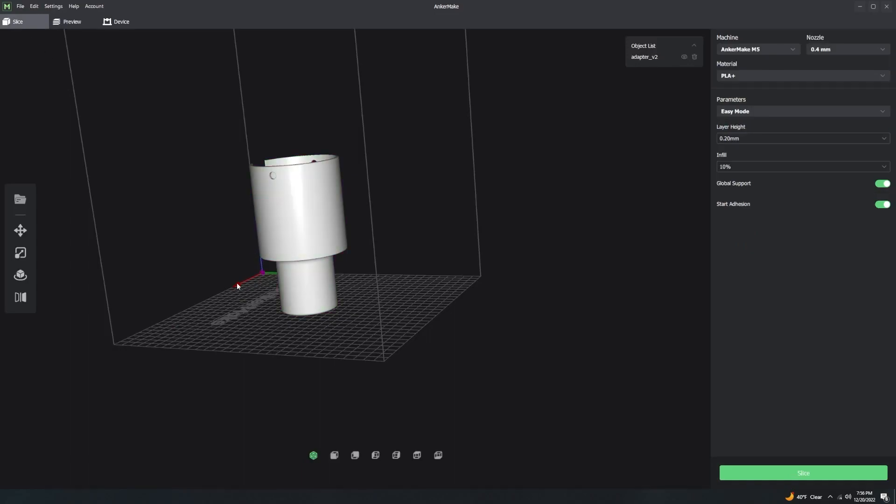